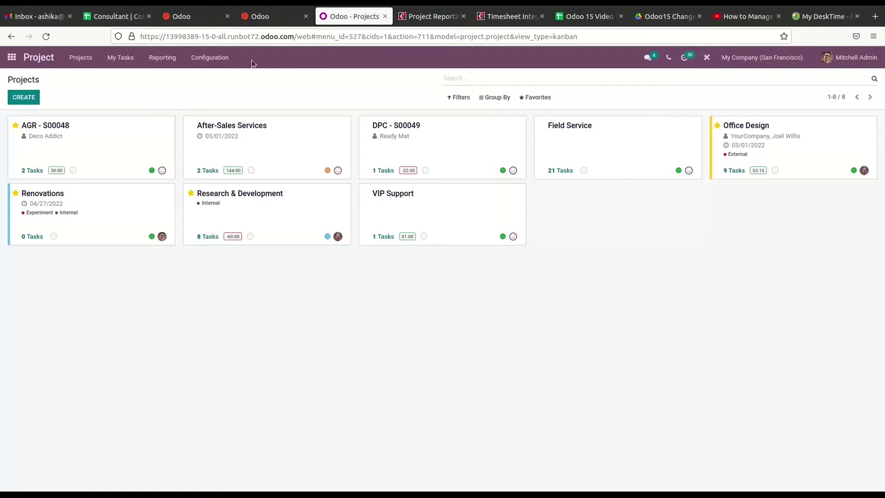
Open the Project configuration settings to review the task management, time management and analytics options
click(215, 56)
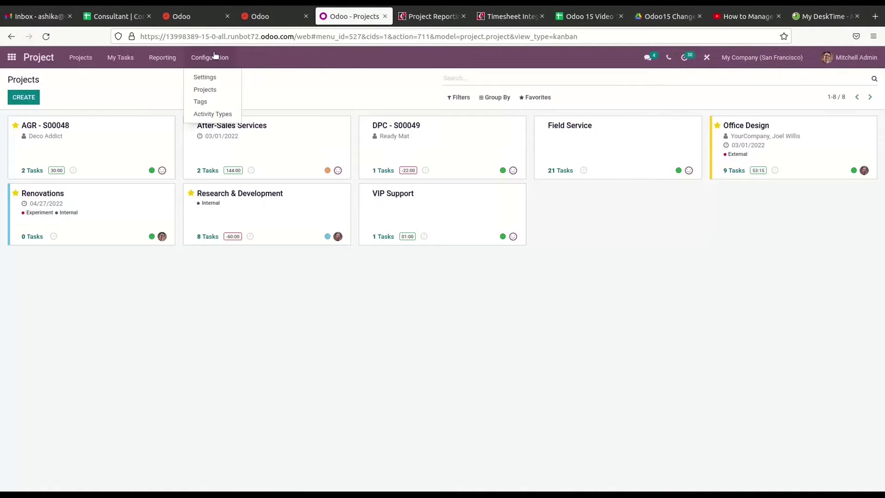
click(217, 82)
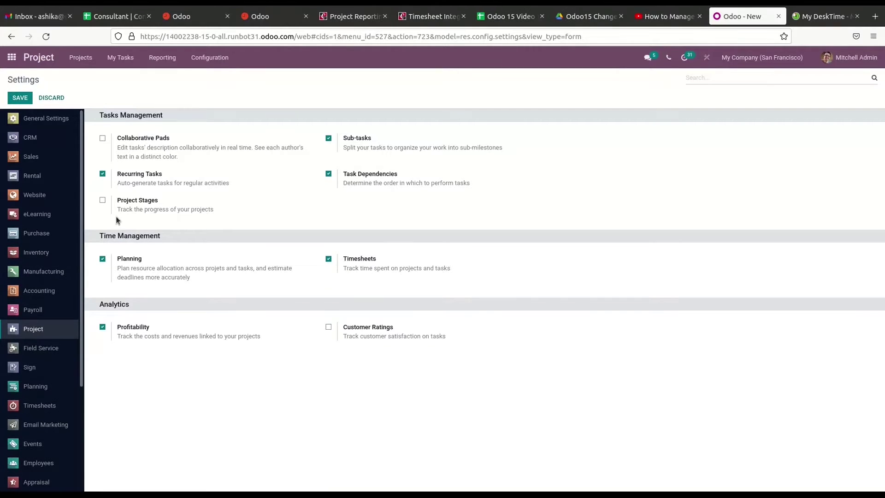
Create a new project named Office Renovation from the projects overview, keeping the default billable, timesheets and planning options
click(88, 57)
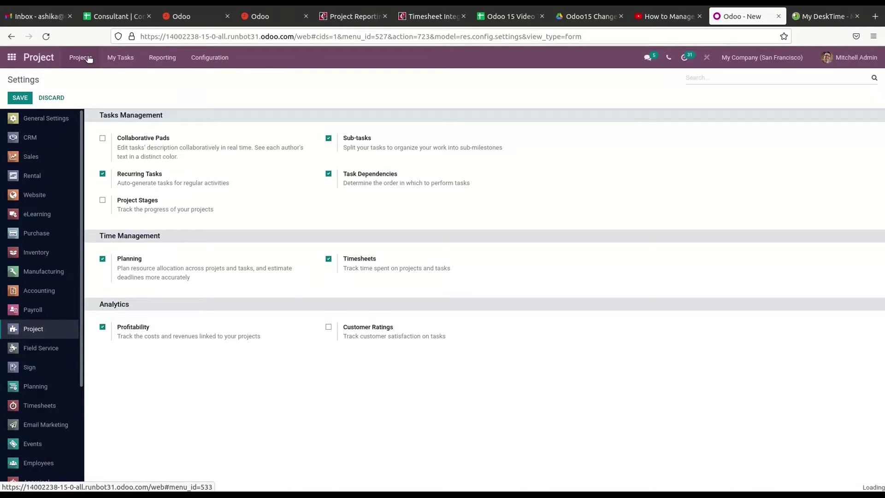
click(26, 100)
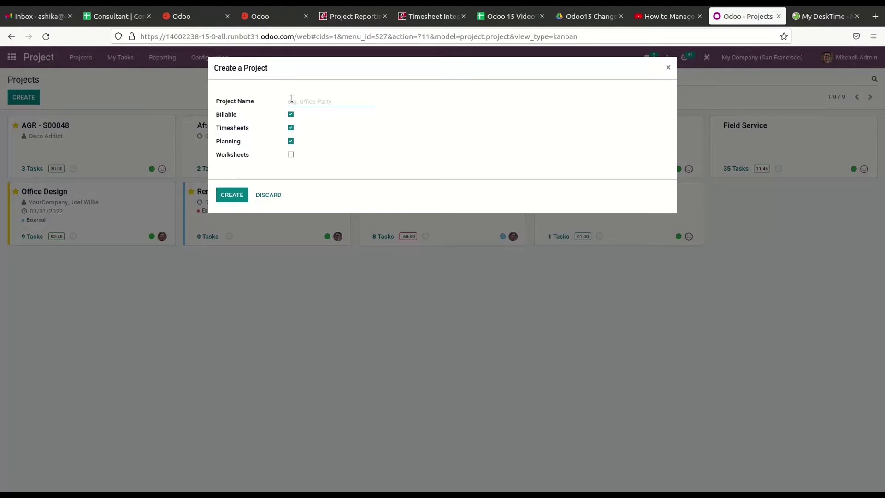
text(c)
text(ffice)
text( Renov)
text(ation)
click(225, 194)
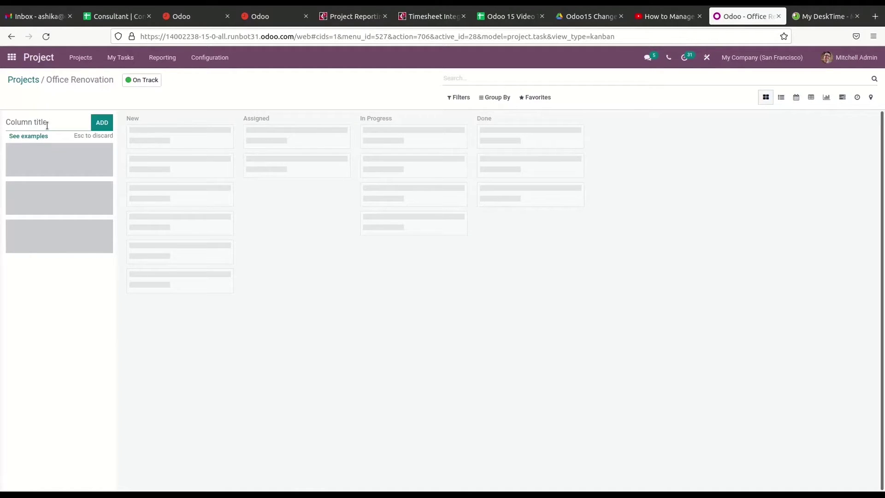
Add the stages New and Assigned to the Office Renovation task board
text(New)
key(Return)
text(ASI)
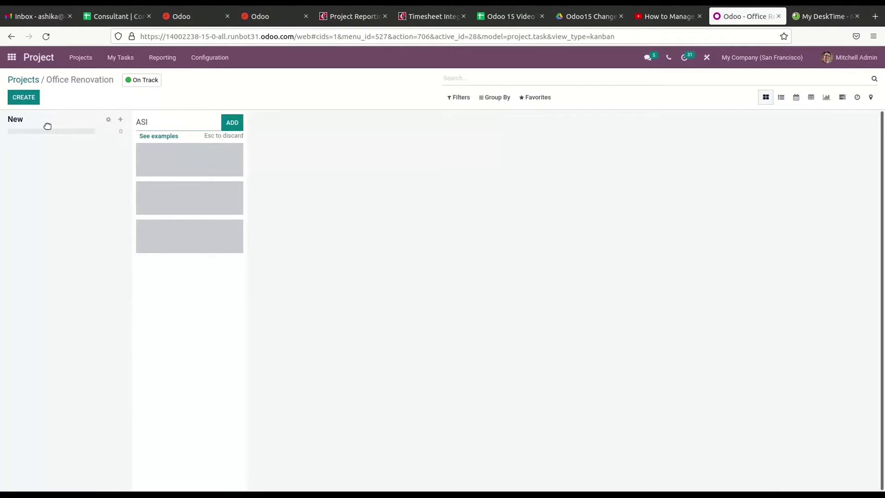
key(BackSpace)
text(ssigned)
key(Return)
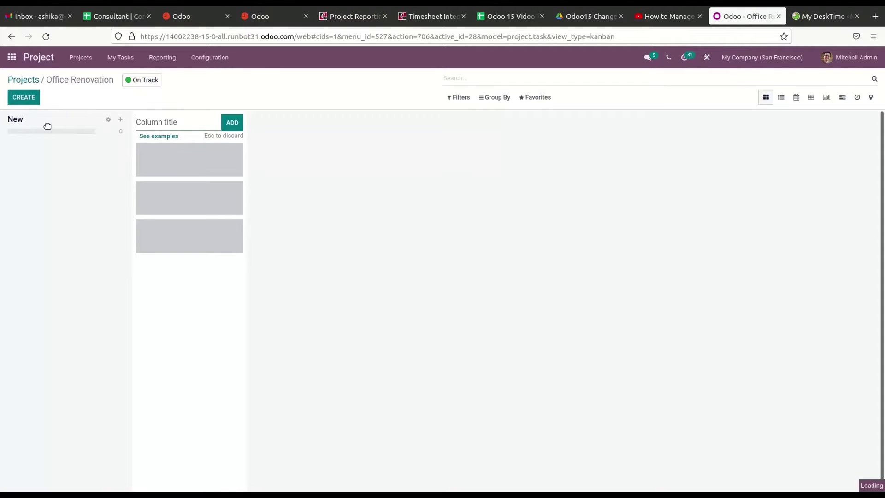
Add the stages In Progress and Done after Assigned and finish adding columns
text(I)
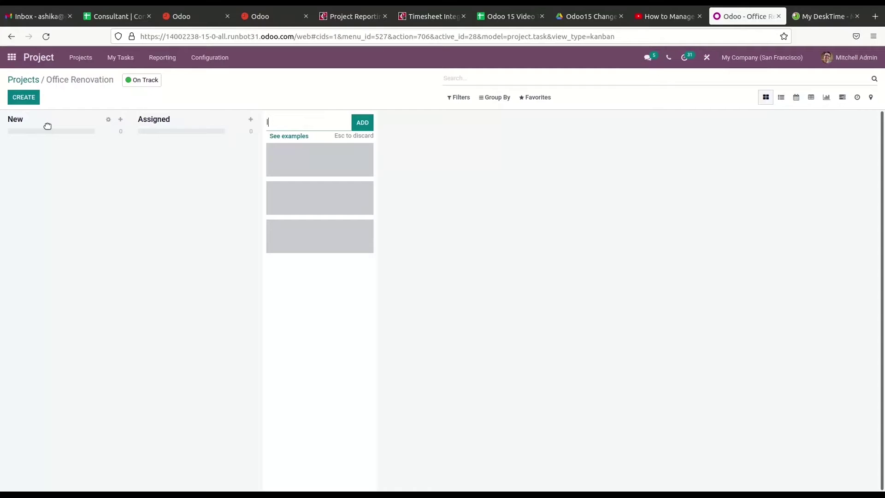
text(n Progress)
key(Return)
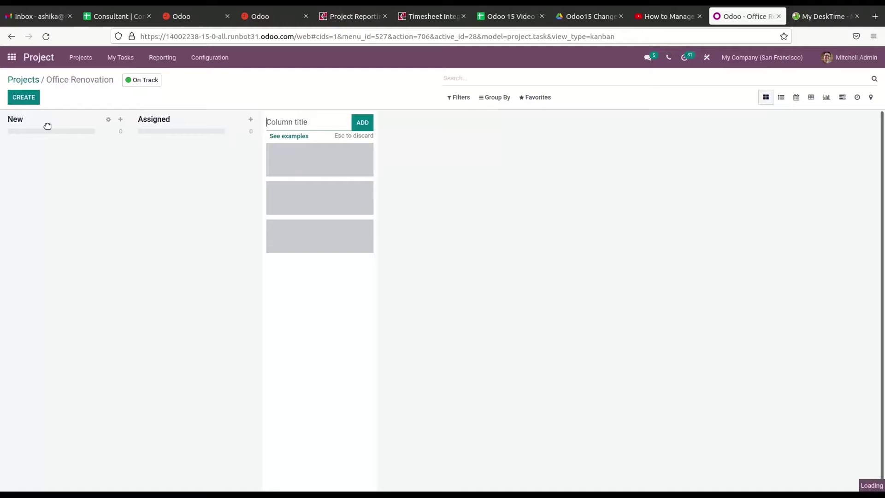
text(D)
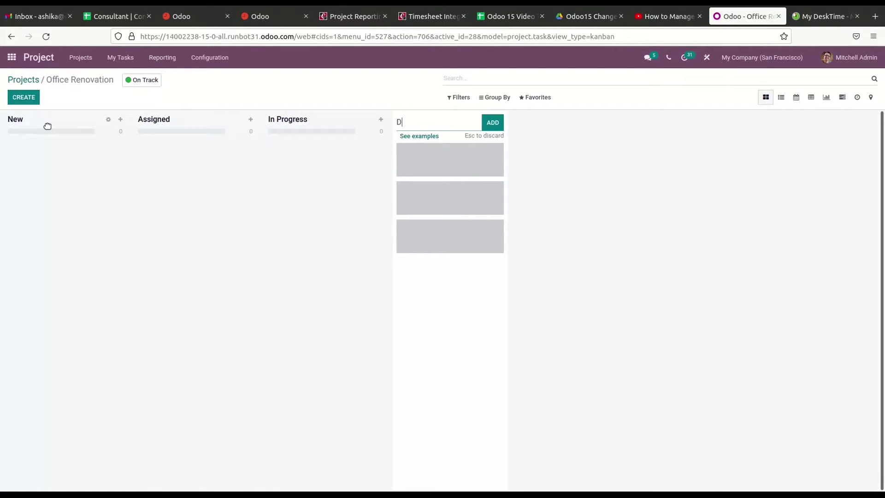
text(one)
key(Return)
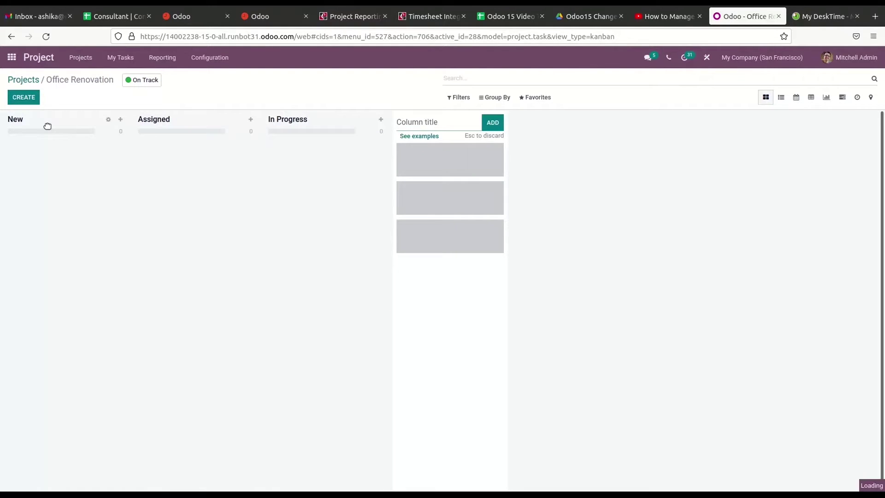
click(71, 164)
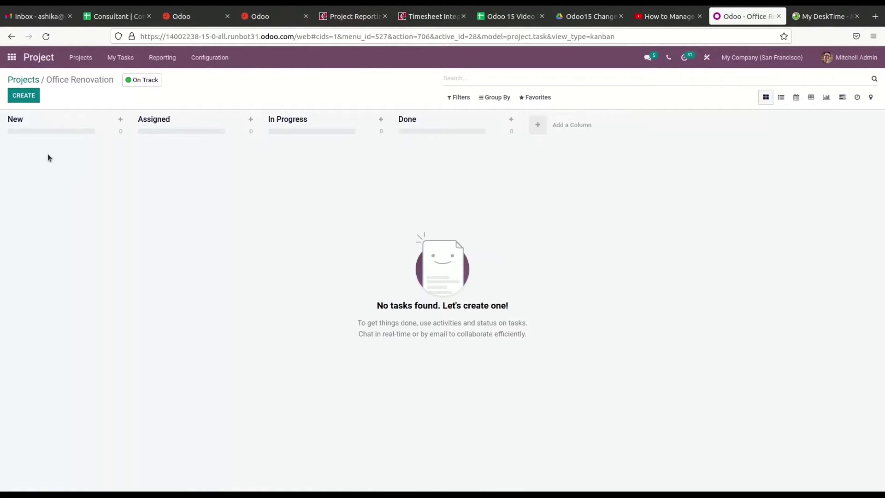
Create a task titled "Room 1Renovation" in the New stage, keeping the default assignee
click(23, 97)
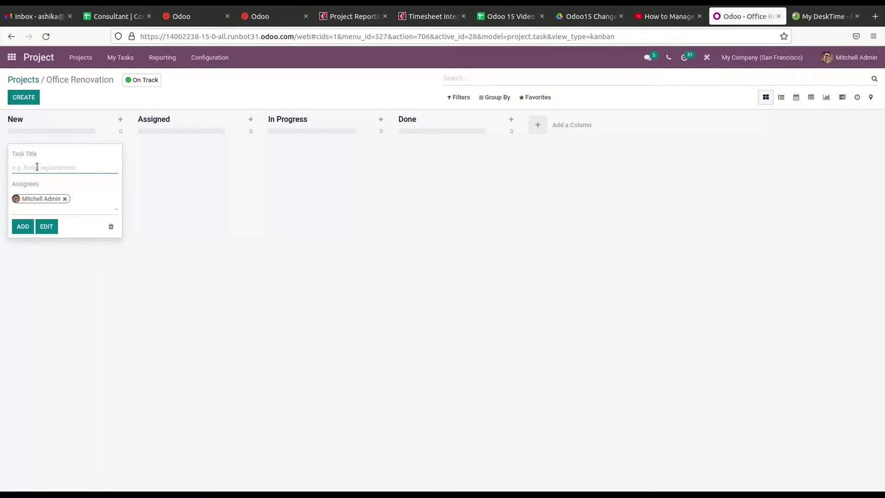
text(Room 1Fenovation)
click(17, 226)
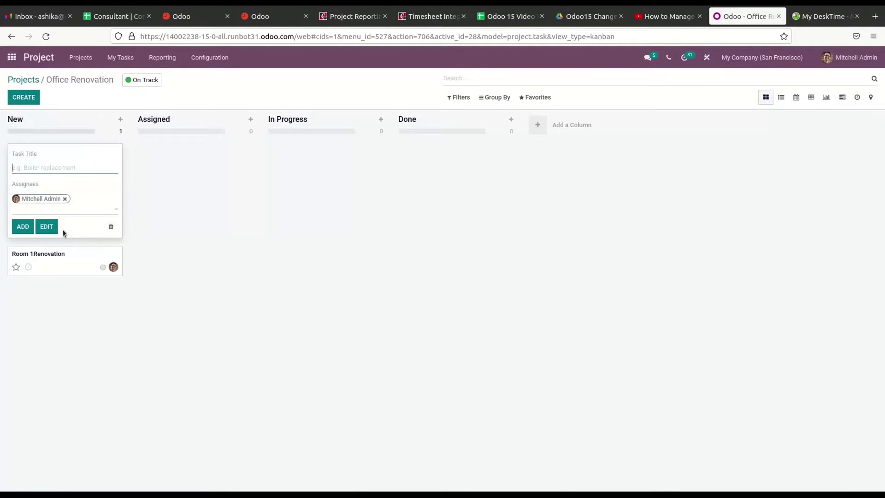
click(94, 243)
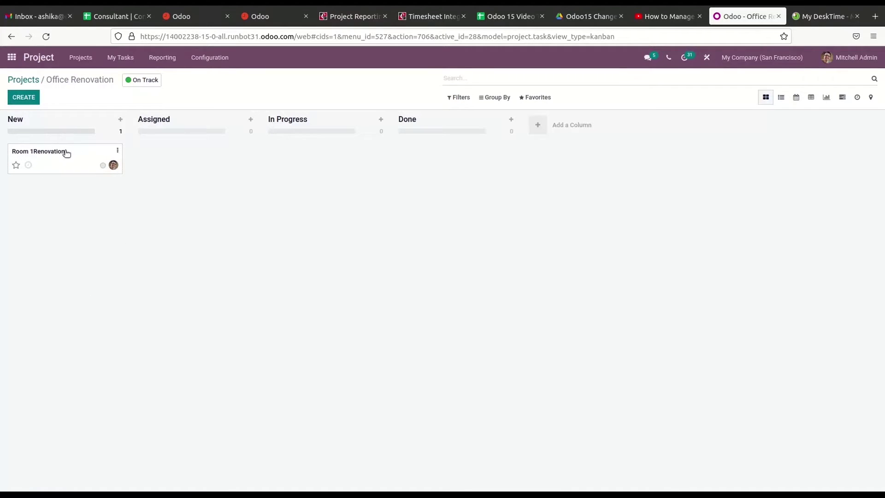
Move the Room 1Renovation task to the In Progress stage and open it for editing
drag(58, 159, 304, 166)
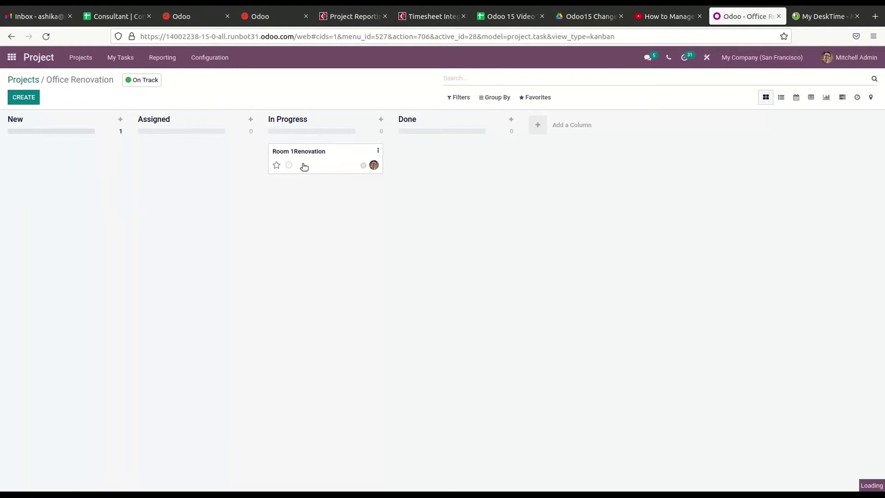
click(377, 149)
click(367, 191)
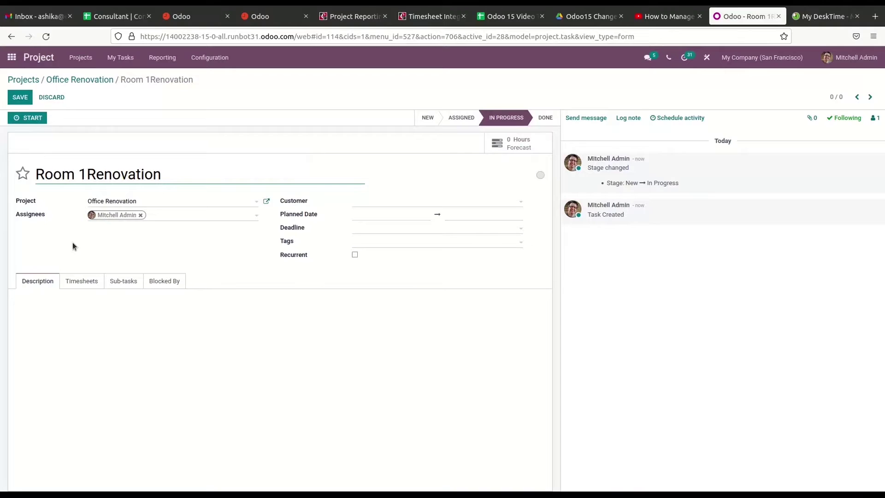
Set the task's customer to Deco Addict and keep the proposed Customer Care (Prepaid Hours) sales order item
click(22, 173)
click(358, 202)
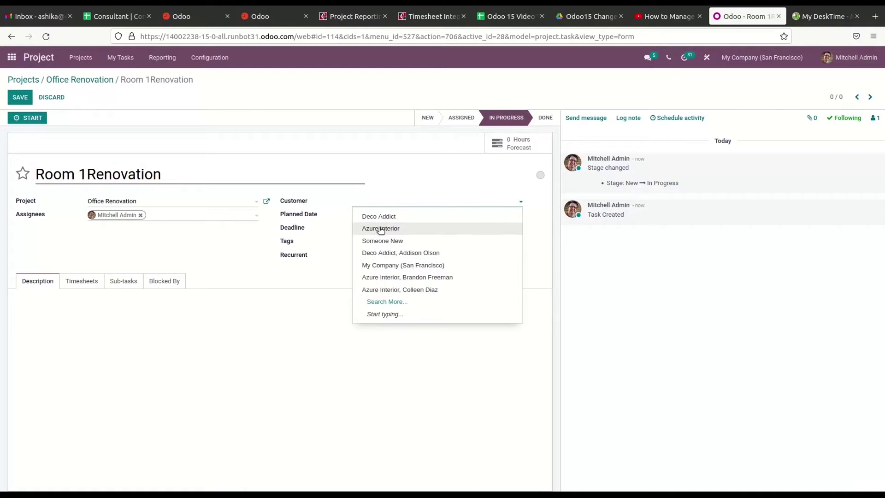
click(382, 216)
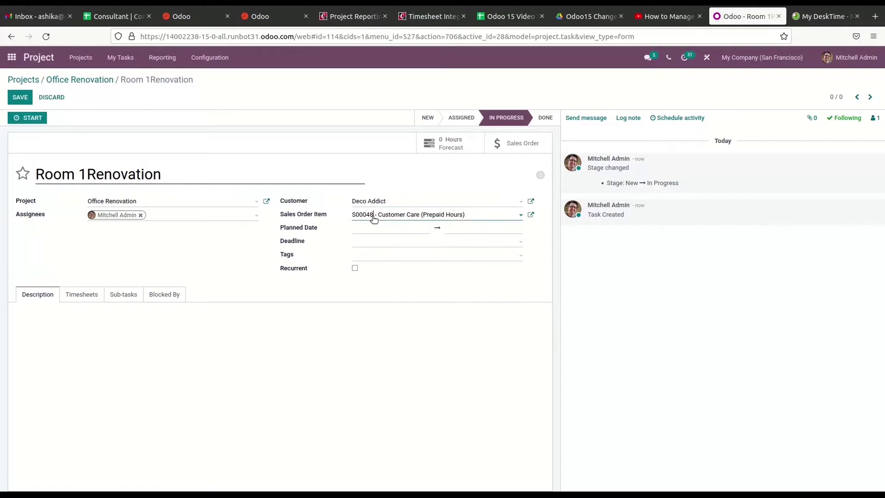
click(374, 218)
click(368, 216)
Plan the task from 03/28/2022 15:00 to 03/31/2022 15:45 and tag it External
click(373, 227)
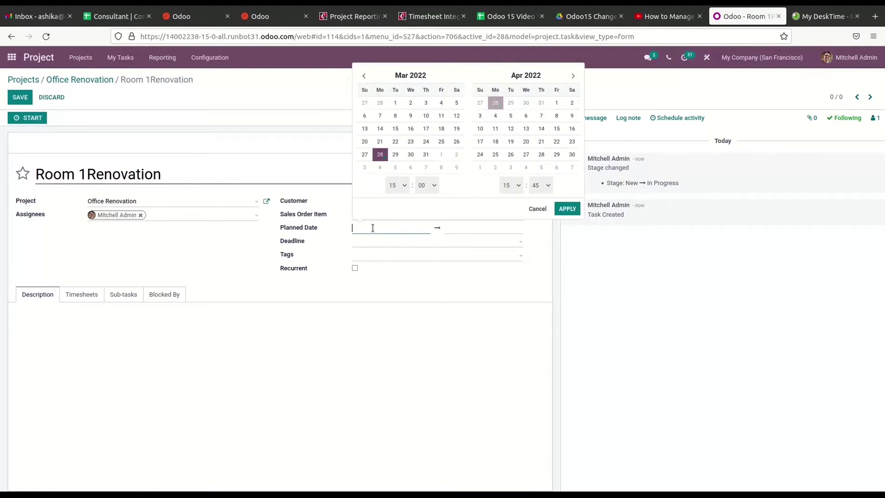
click(381, 156)
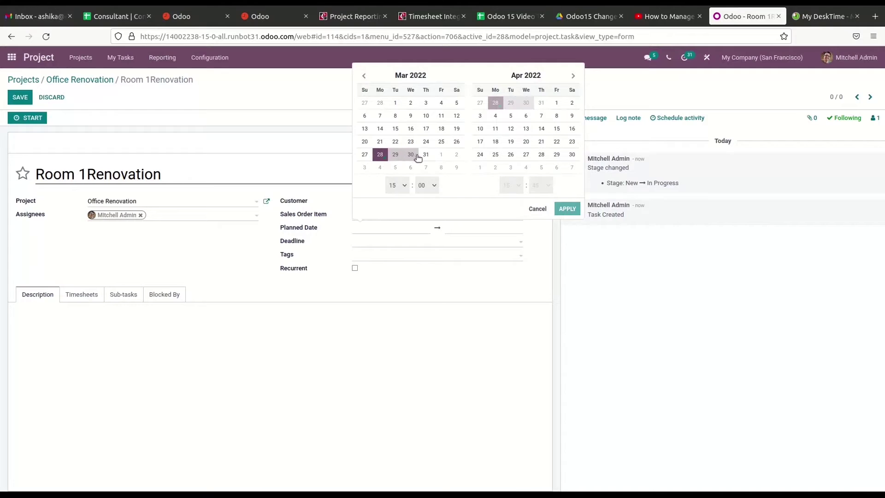
click(417, 157)
click(566, 208)
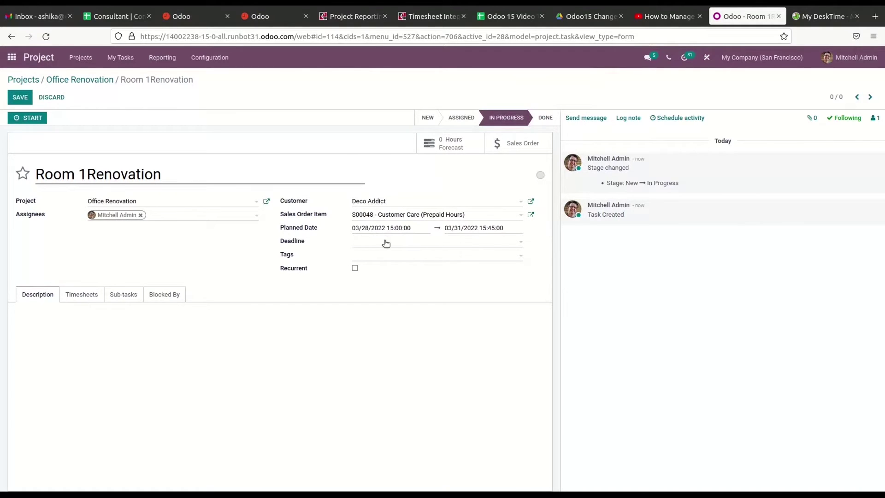
click(367, 256)
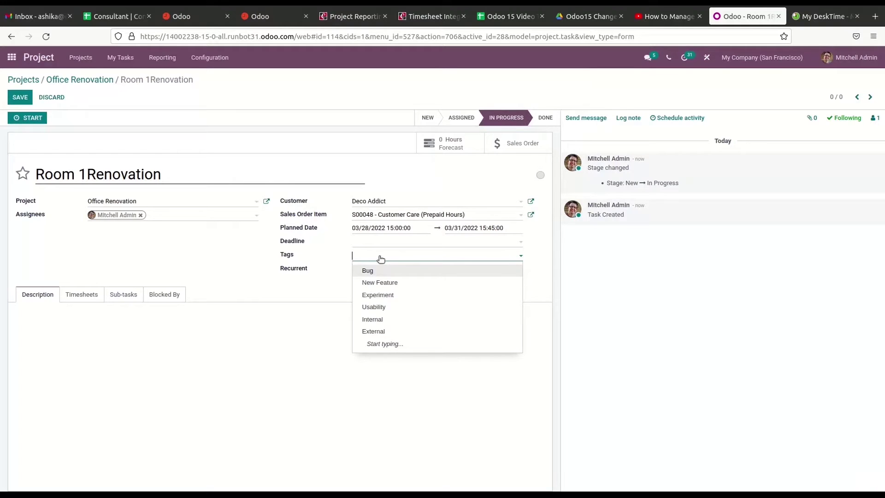
click(383, 331)
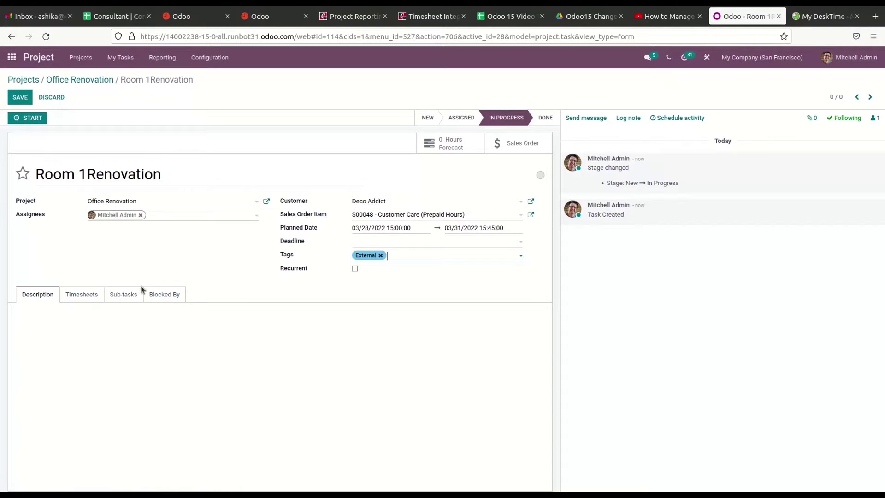
Set the initially planned hours in the task's timesheets to 8 hours
click(71, 294)
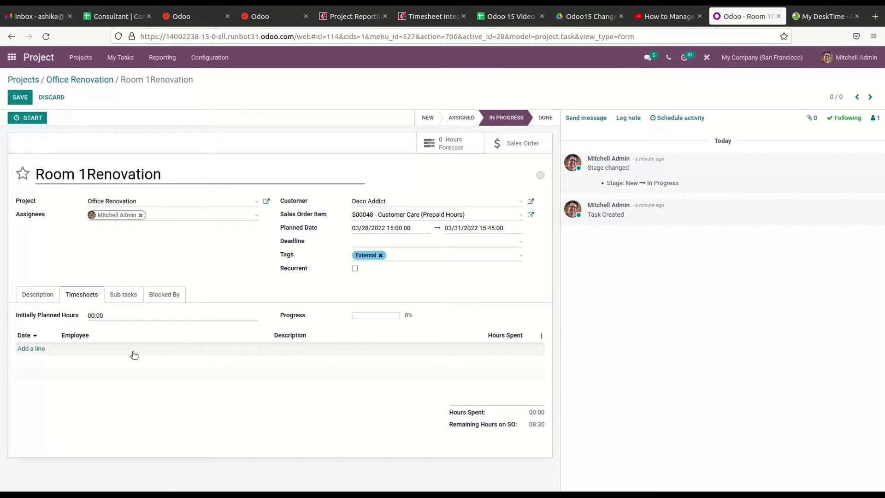
click(89, 315)
drag(90, 315, 93, 315)
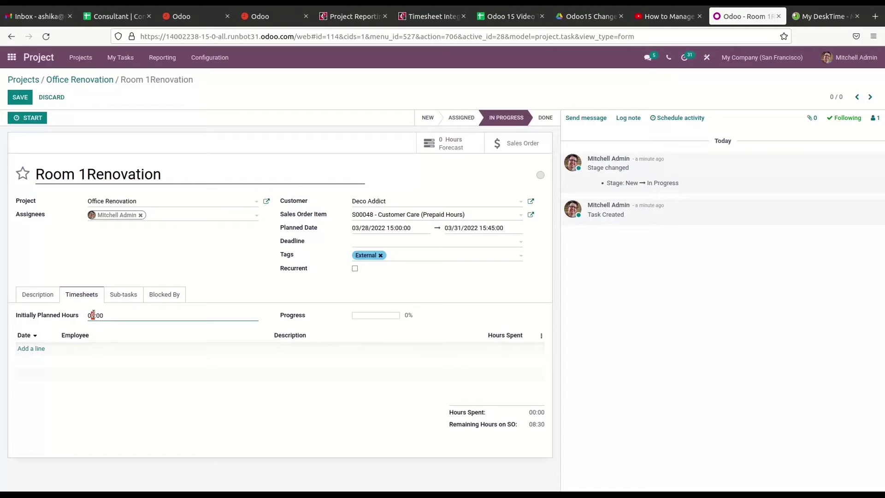
text(8)
click(194, 340)
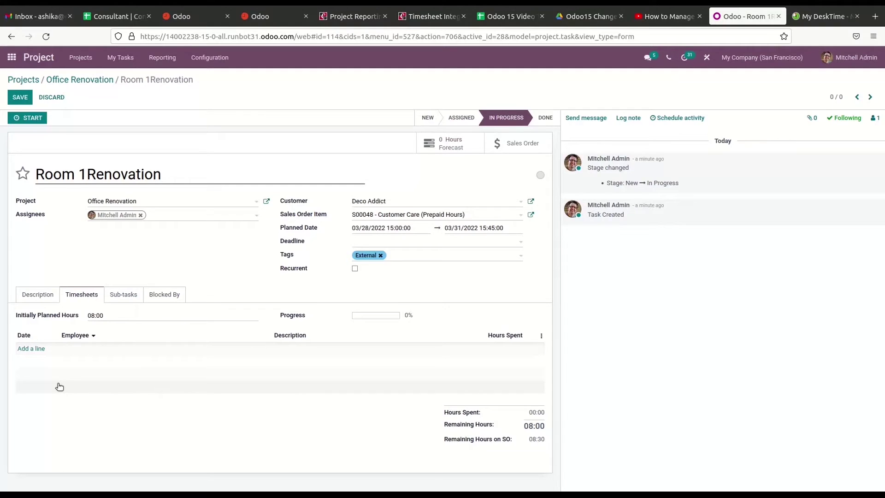
Add a timesheet line dated 03/28/2022 with the description Planning and 3 hours spent
click(30, 348)
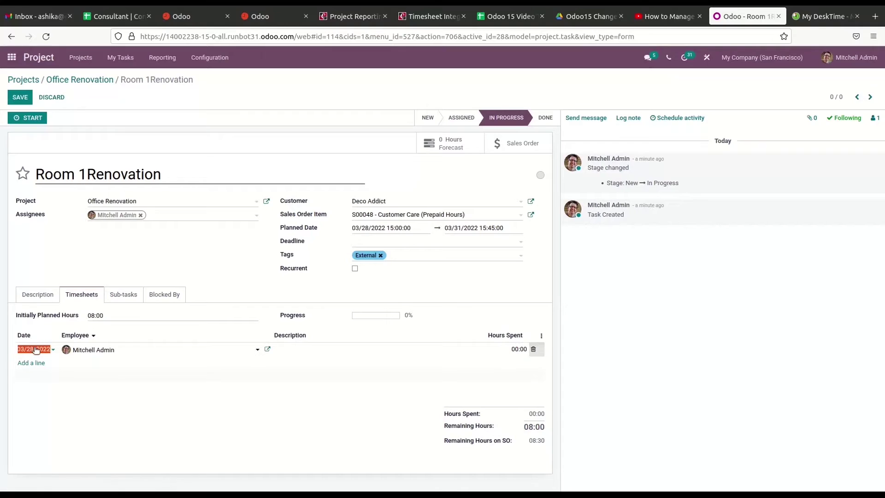
click(338, 347)
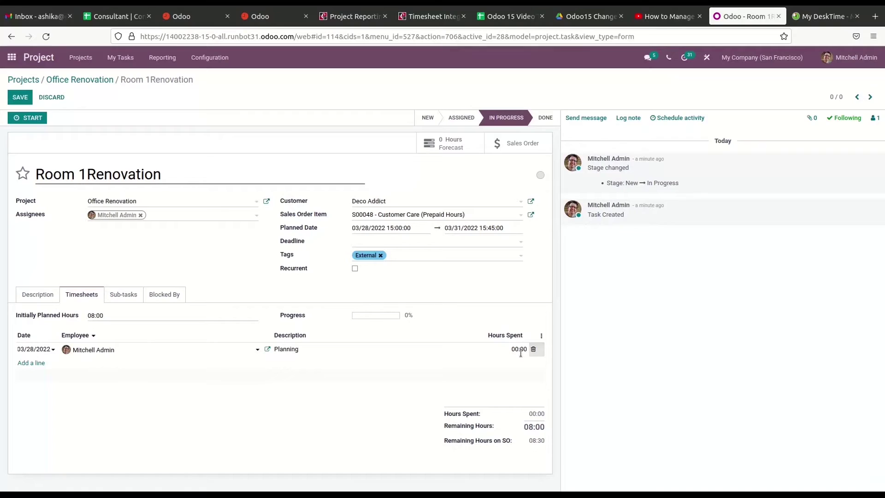
drag(509, 349, 532, 356)
text(3)
click(399, 361)
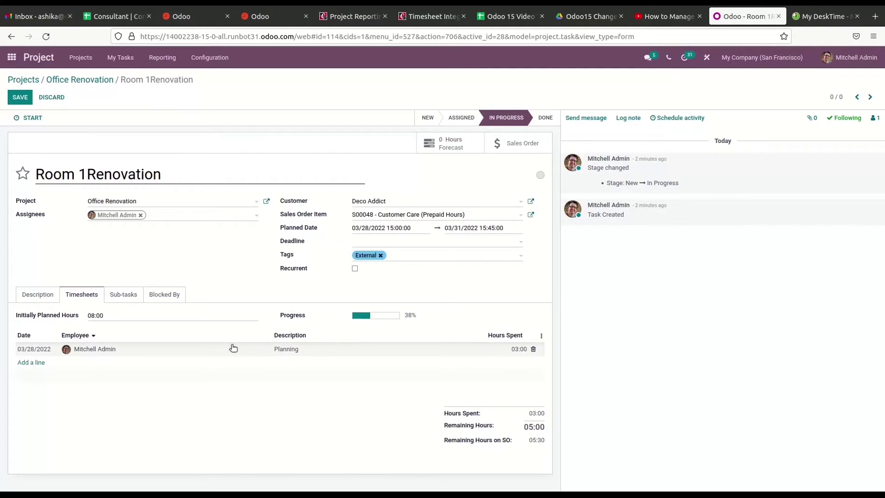
Time work on the task with the timer, save the 00:15 duration as a timesheet entry, and leave edit mode
click(30, 119)
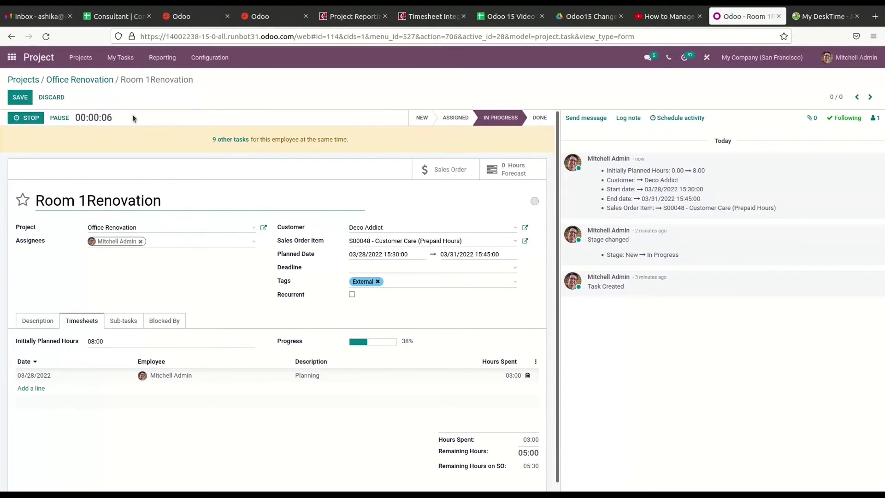
click(27, 118)
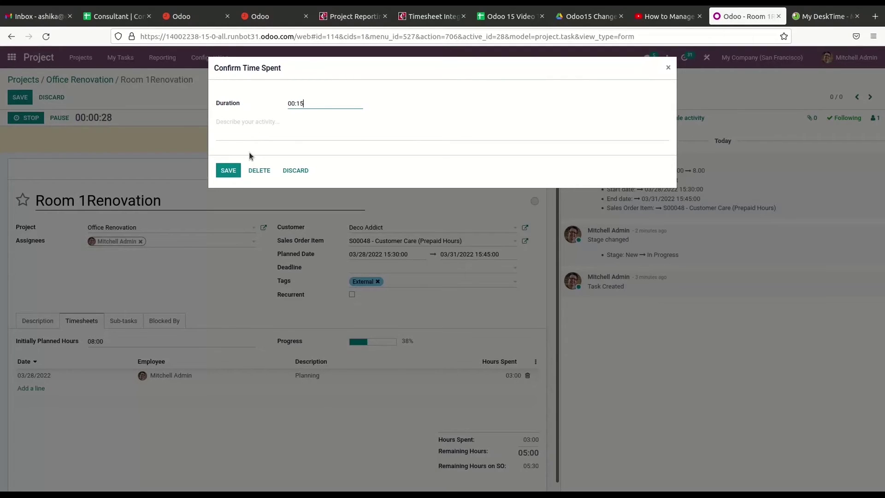
click(225, 170)
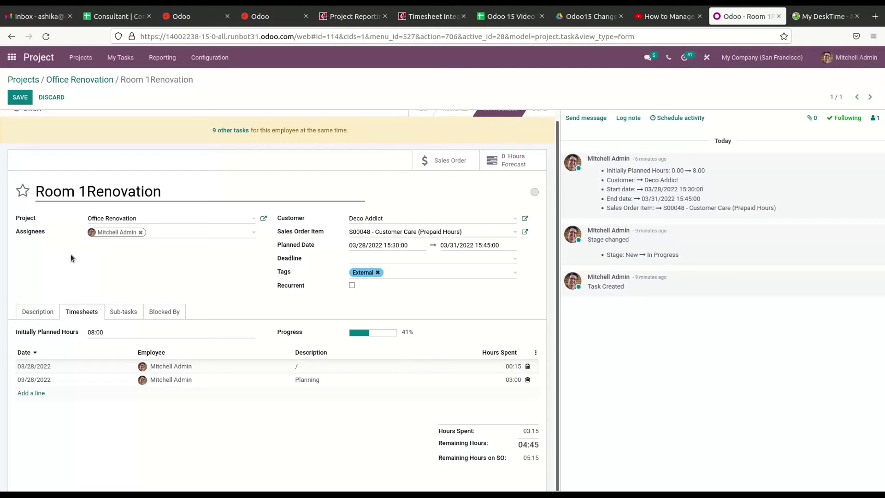
click(51, 97)
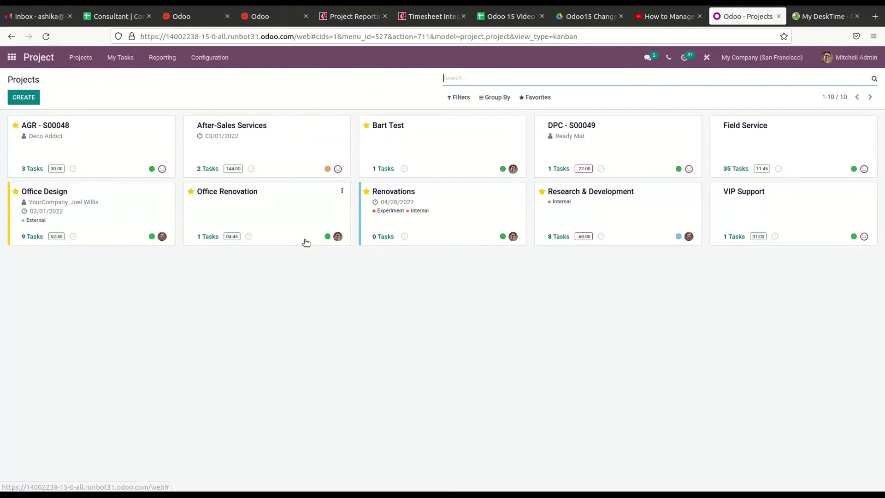
Review the timesheet entries recorded for the Office Renovation project, including their hours spent, and return to the projects overview
click(343, 189)
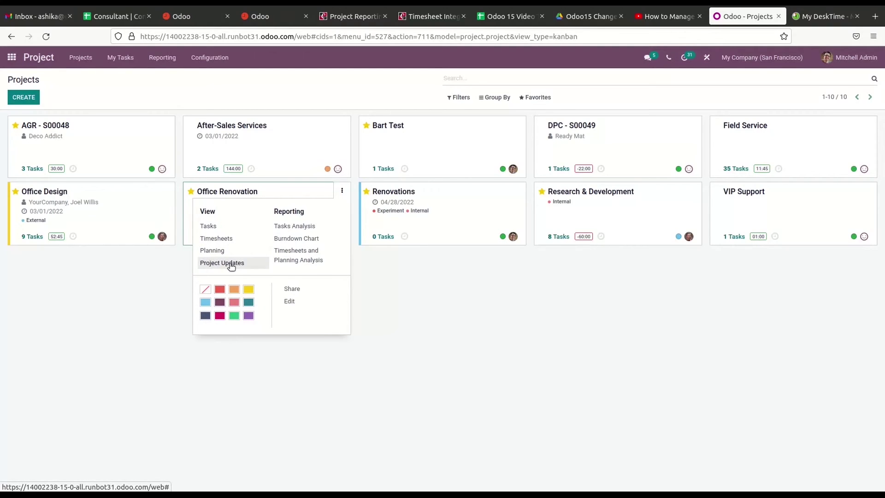
click(224, 239)
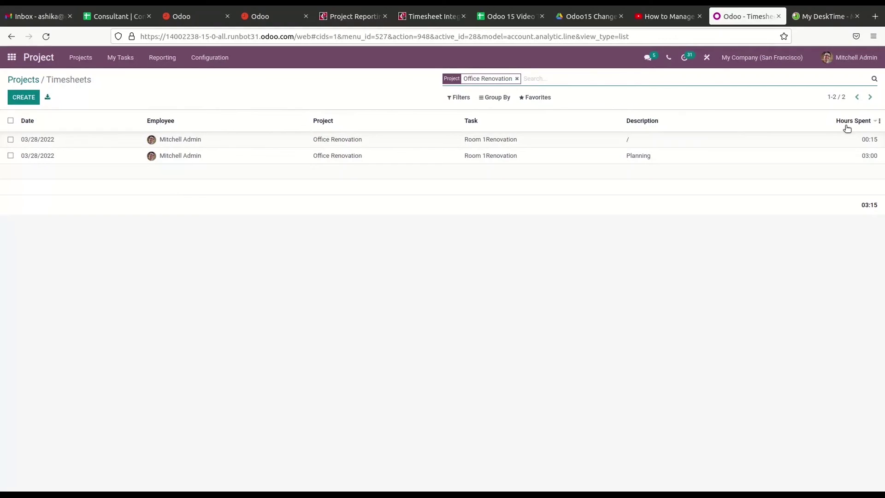
click(29, 81)
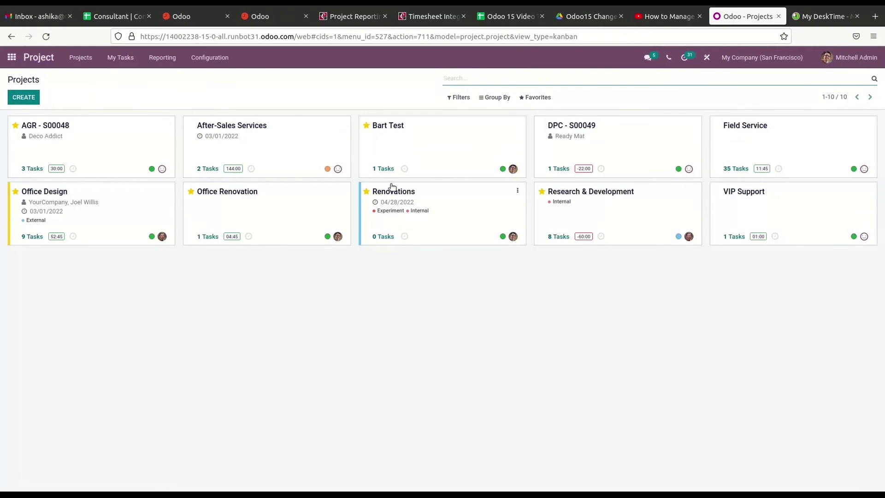
Examine the Timesheets and Planning Analysis report of the Office Renovation project, including its grouping options, and view it as a bar chart
click(345, 190)
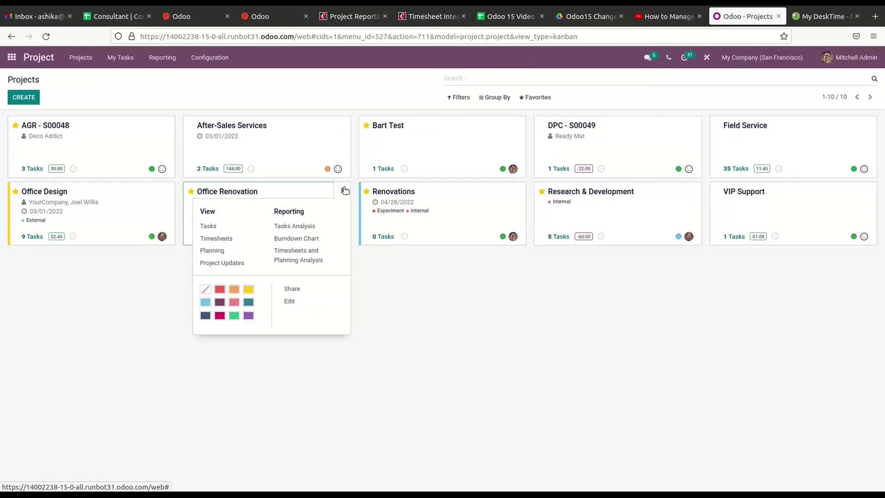
click(313, 263)
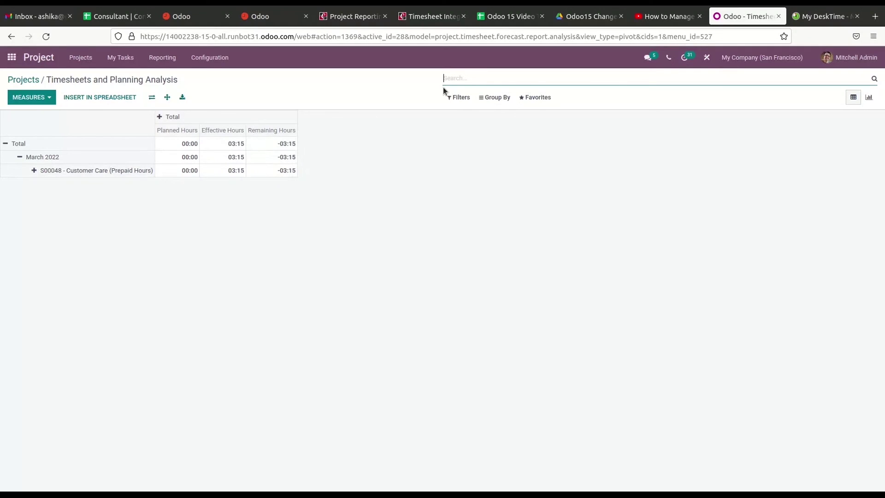
click(487, 101)
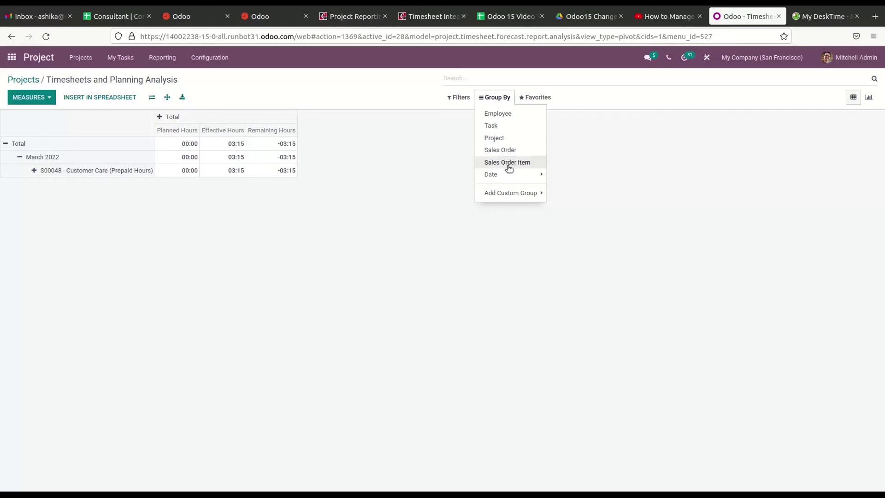
mouse_move(509, 176)
click(869, 97)
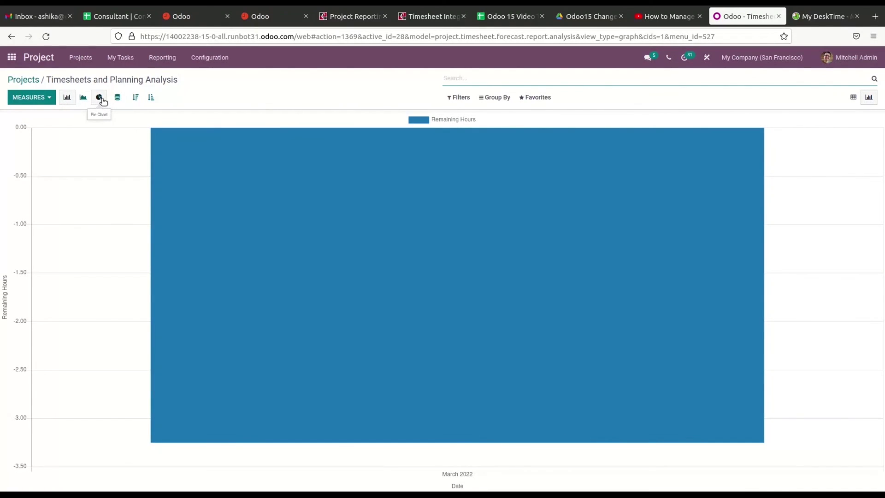
mouse_move(321, 337)
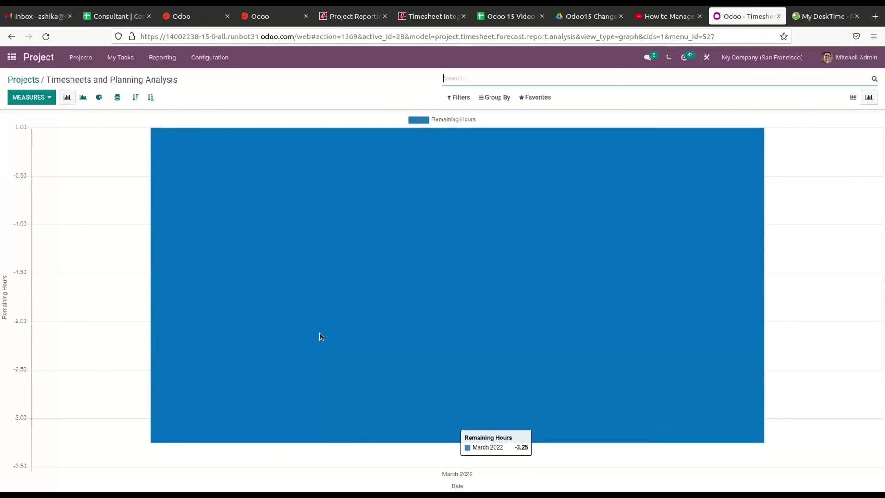